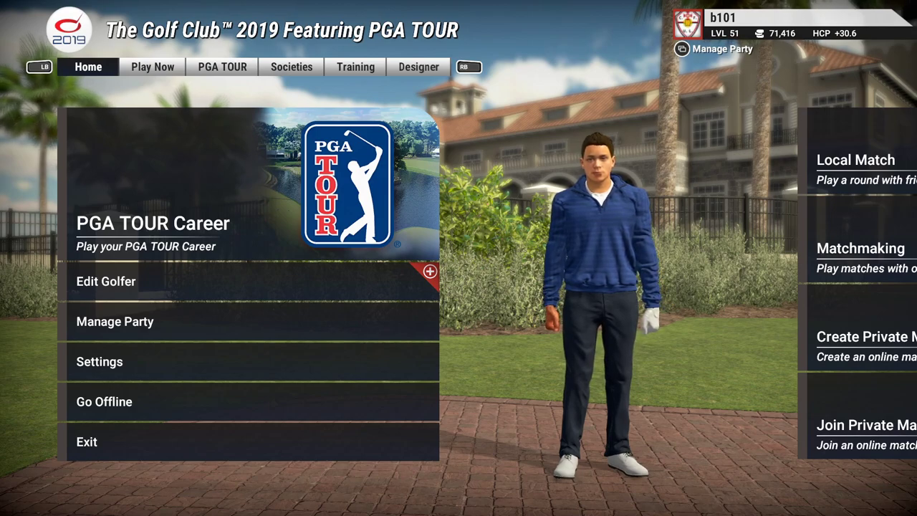
Open the list of unpublished courses from the Designer section.
key(Left)
key(Left)
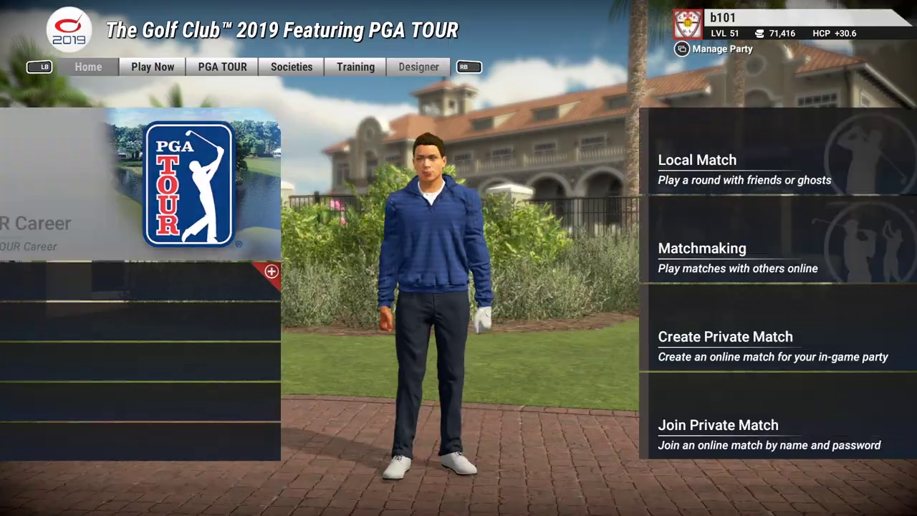
key(Right)
key(Left)
key(Left)
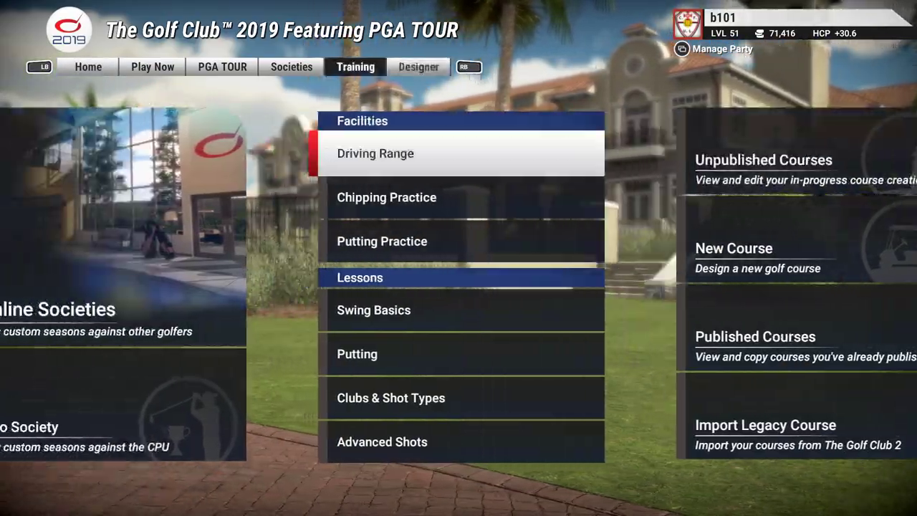
key(Right)
key(Return)
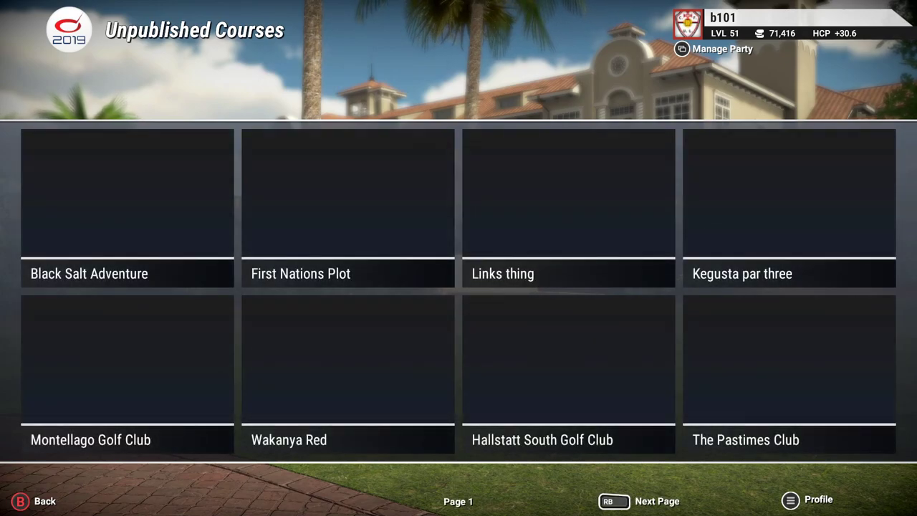
Open the Tutorial Course from the second page of unpublished courses for editing.
key(Right)
key(Right)
key(Down)
key(Left)
key(Left)
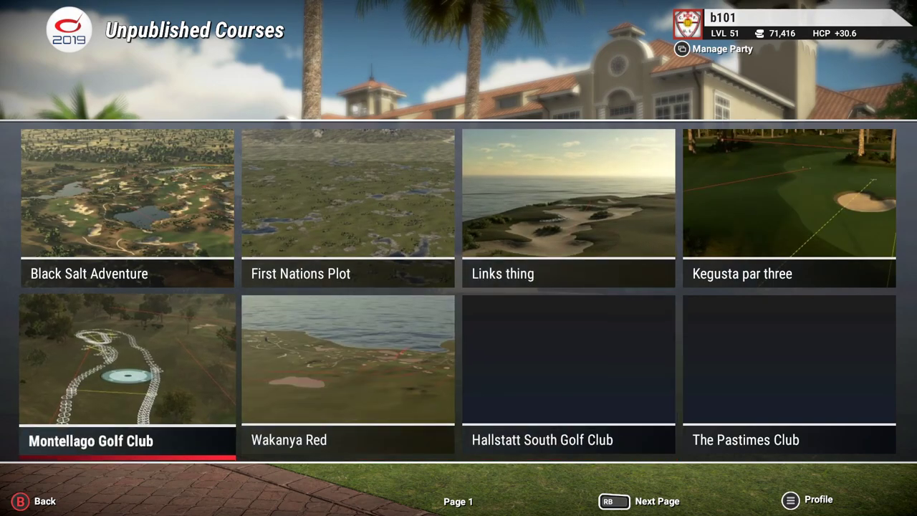
key(Right)
key(Right)
key(Return)
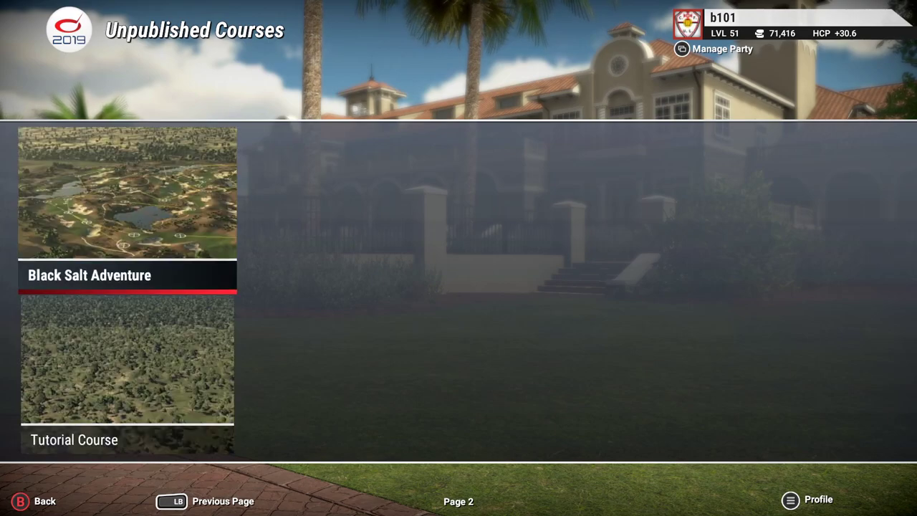
key(Return)
key(Return)
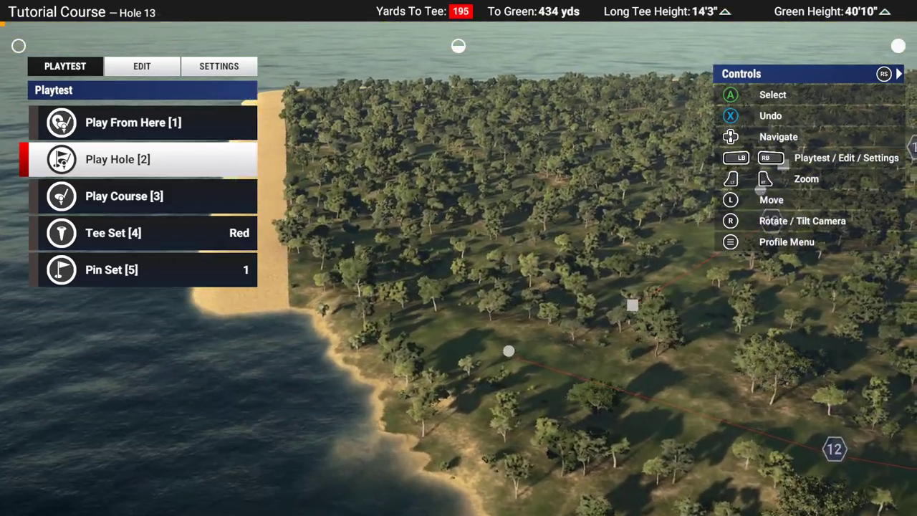
Look through the Landscape Raise brush shapes among the land sculpting tools.
key(e)
key(Down)
key(Up)
key(Up)
key(Return)
key(Down)
key(Return)
key(Down)
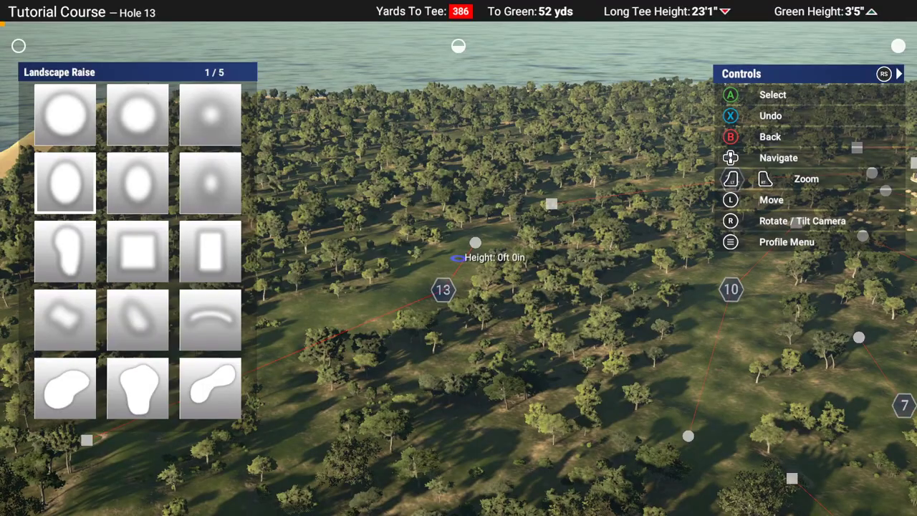
key(Left)
key(Left)
key(Escape)
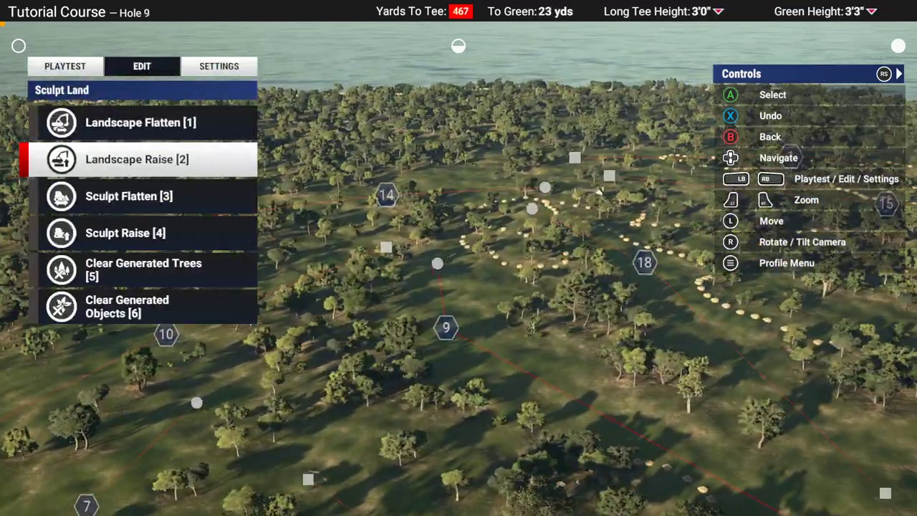
key(e)
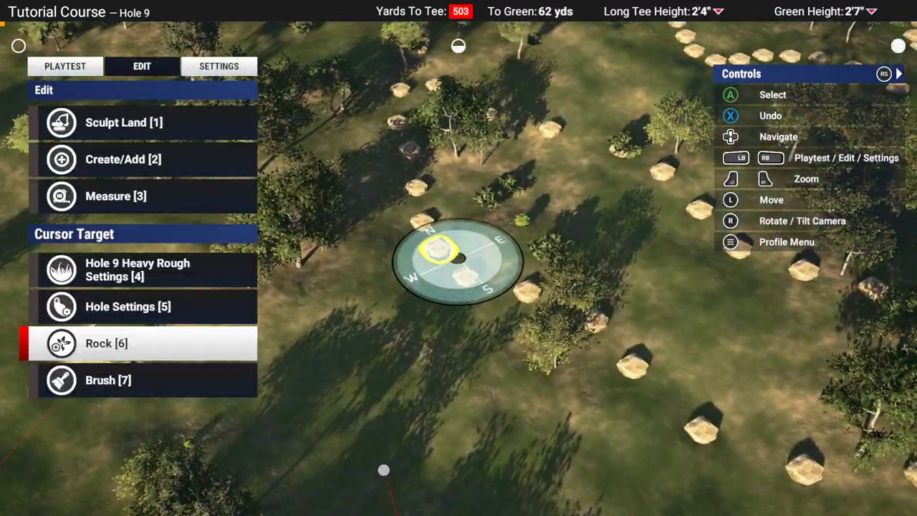
scroll(459, 258, down, 5)
key(Down)
key(Down)
key(Down)
key(Return)
key(Escape)
key(Up)
key(Down)
key(Up)
Raise the land around hole 18 with the square Landscape Raise brush at a height of 121ft 1in.
key(Return)
key(Down)
key(Return)
key(Up)
key(Left)
key(Left)
key(Return)
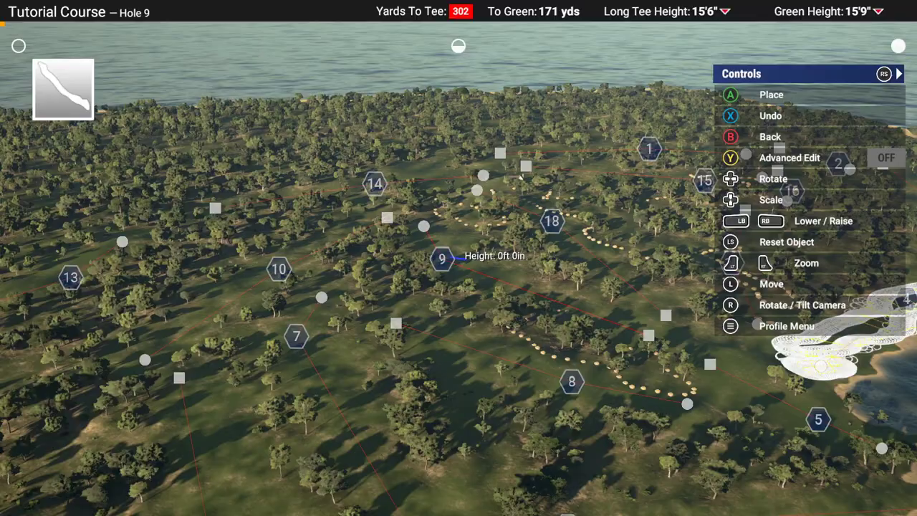
key(Escape)
key(Down)
key(Return)
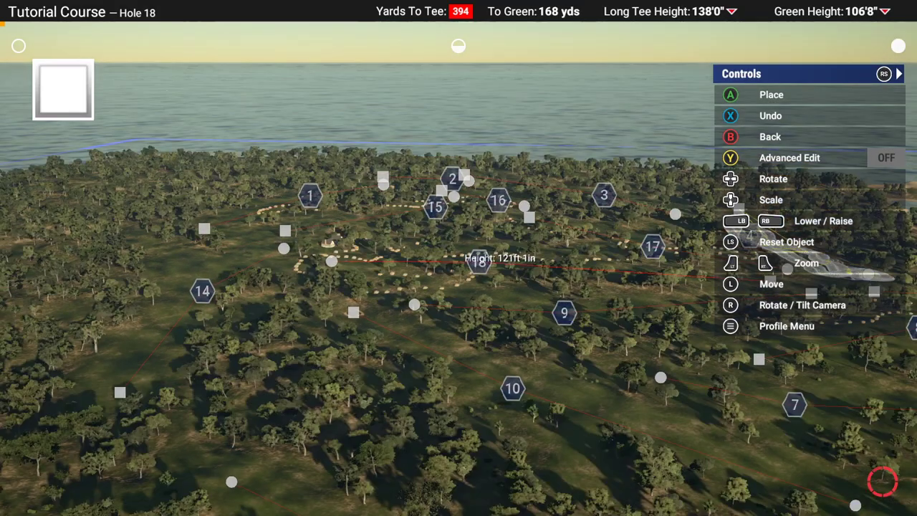
key(Escape)
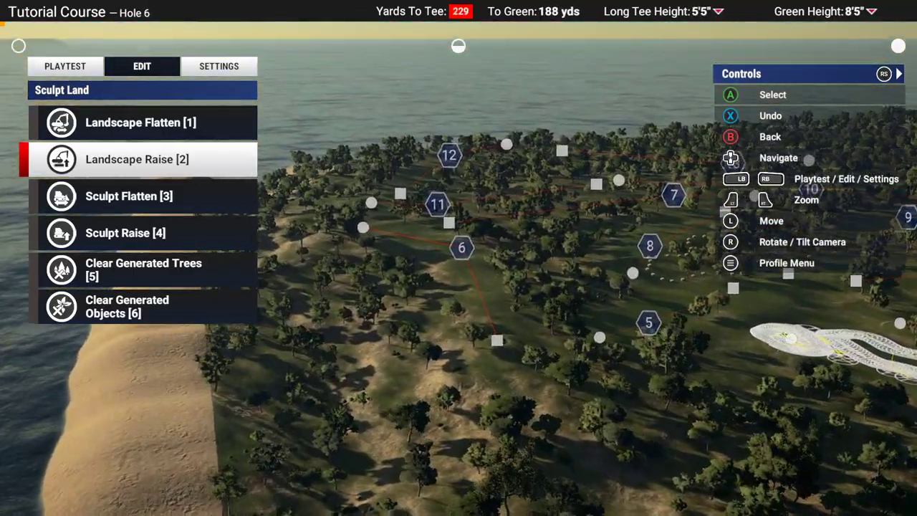
Examine the terrain and coastline around holes 6, 11 and 12.
key(Return)
key(Escape)
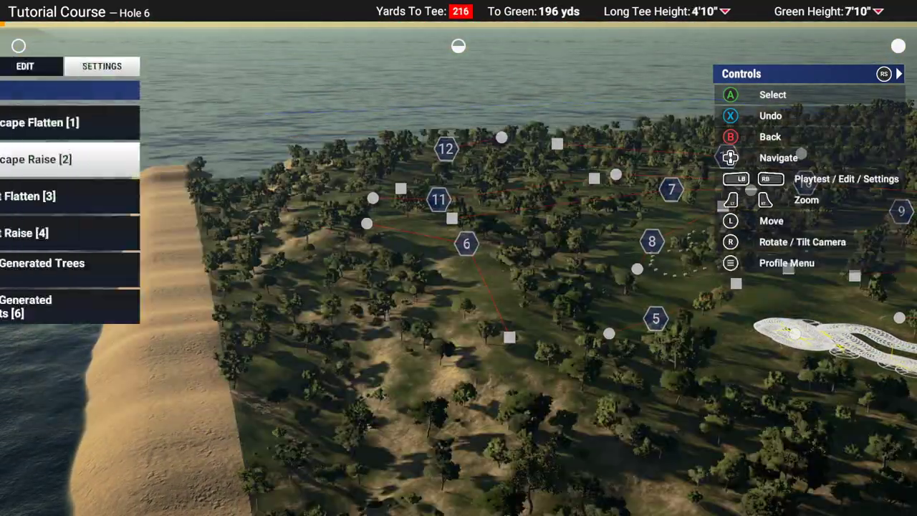
key(Escape)
key(Down)
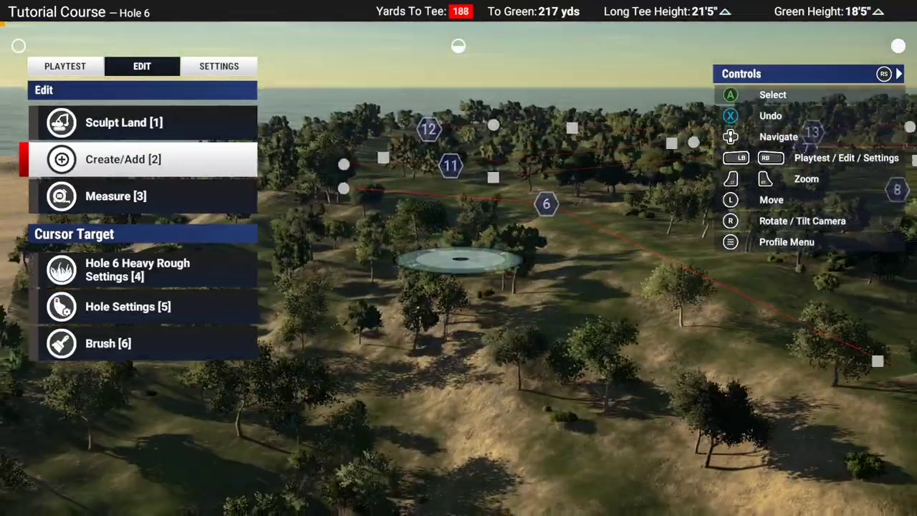
key(Down)
key(Down)
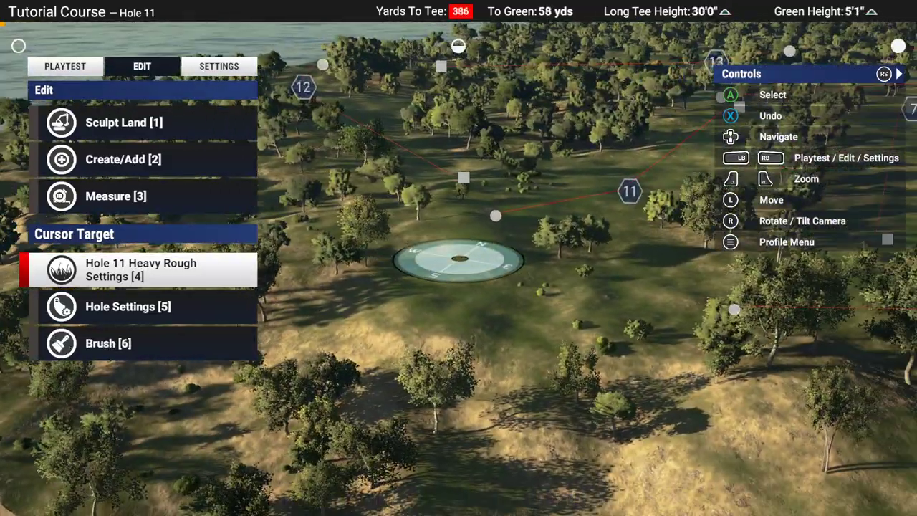
key(RB)
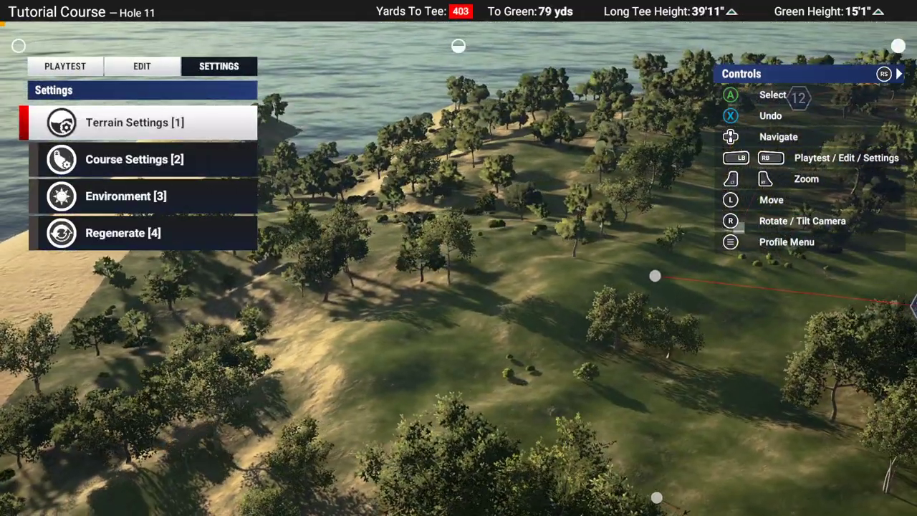
key(LB)
key(Up)
key(Up)
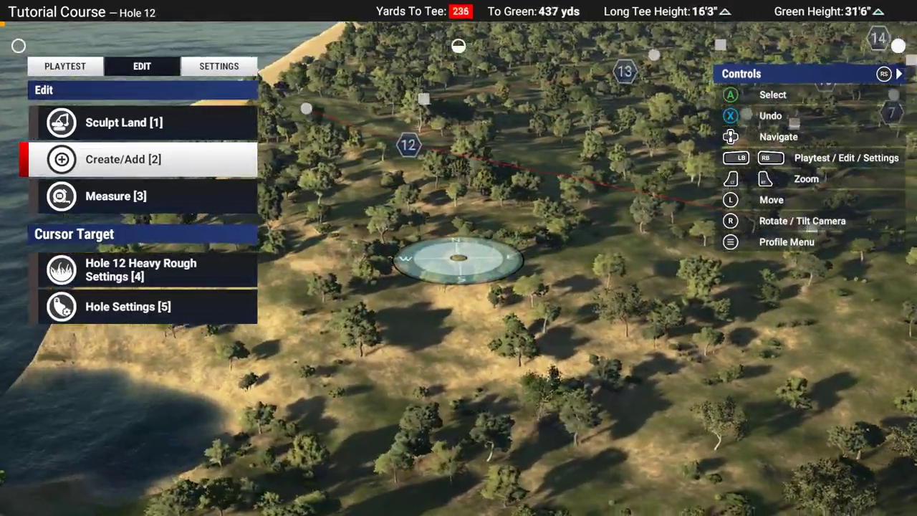
Change the course's environment theme to Tropical.
key(RB)
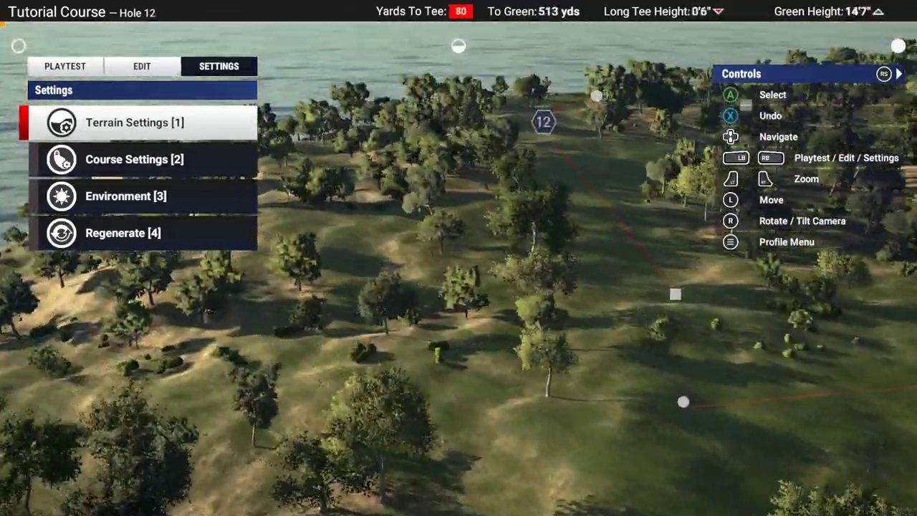
key(Down)
key(Return)
key(Down)
key(Escape)
key(Down)
key(Return)
key(Escape)
key(Return)
key(Return)
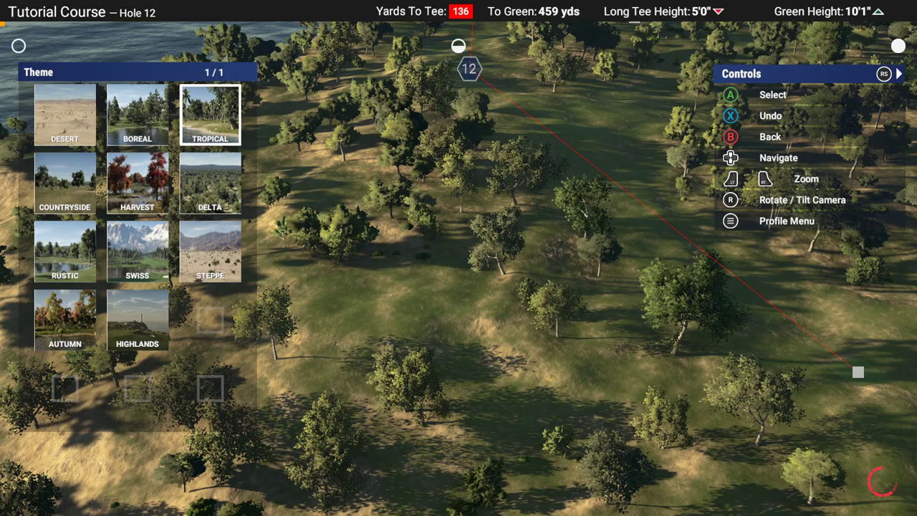
key(Escape)
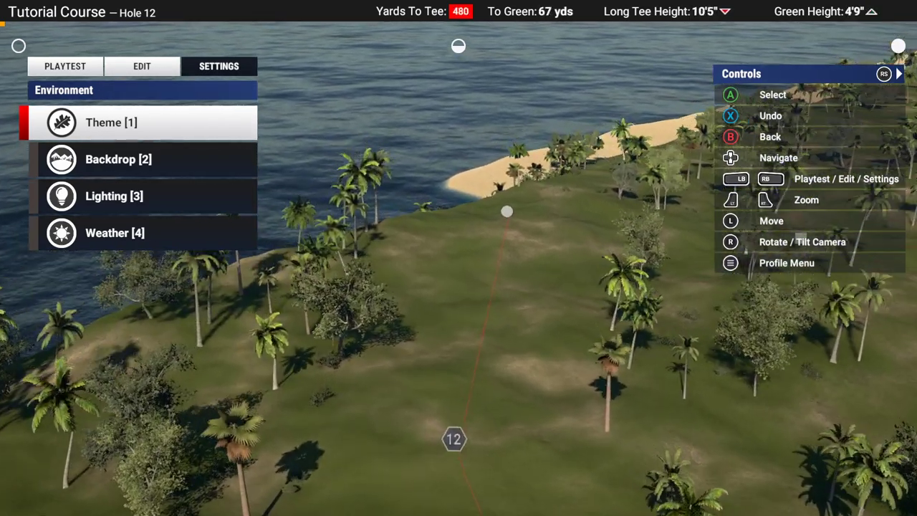
Try the Countryside theme on the course, followed by the Harvest theme.
key(Return)
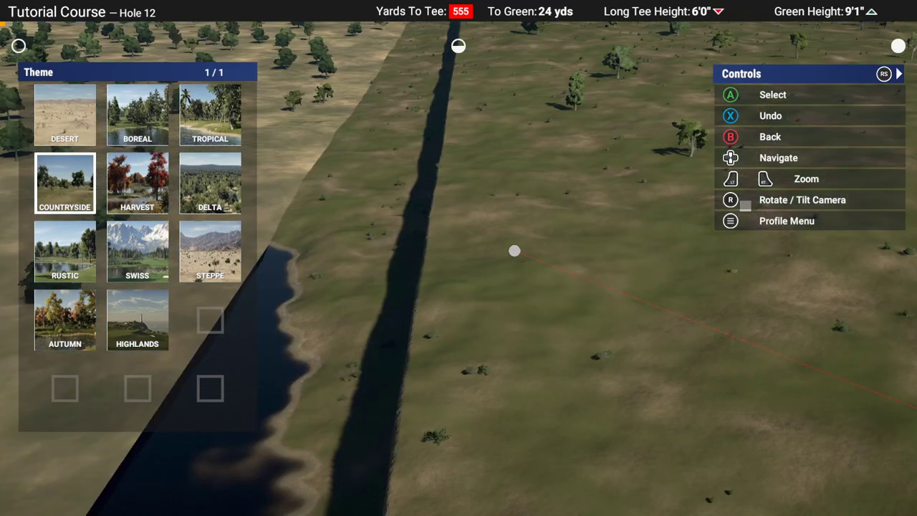
key(Escape)
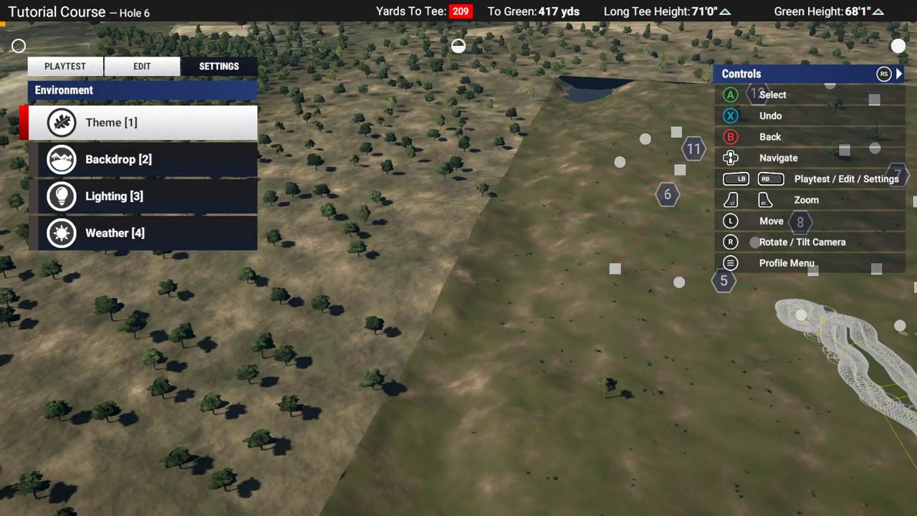
key(Return)
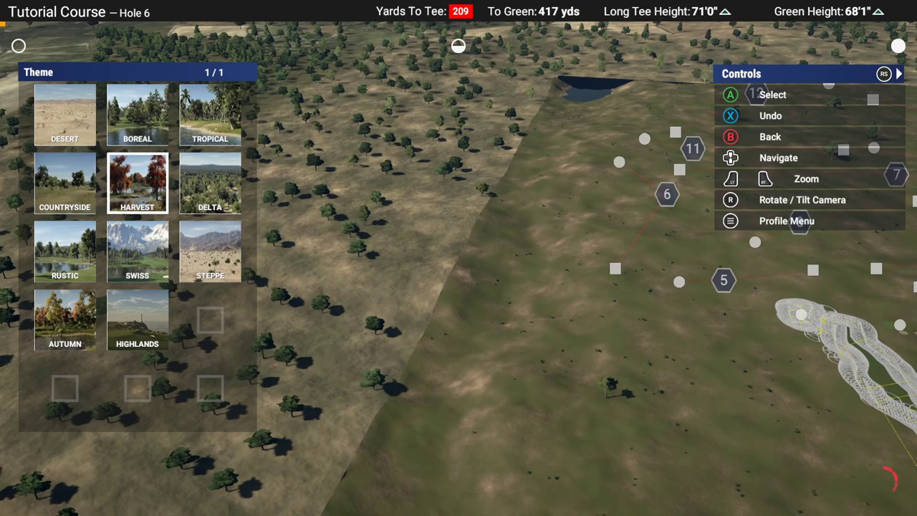
key(Escape)
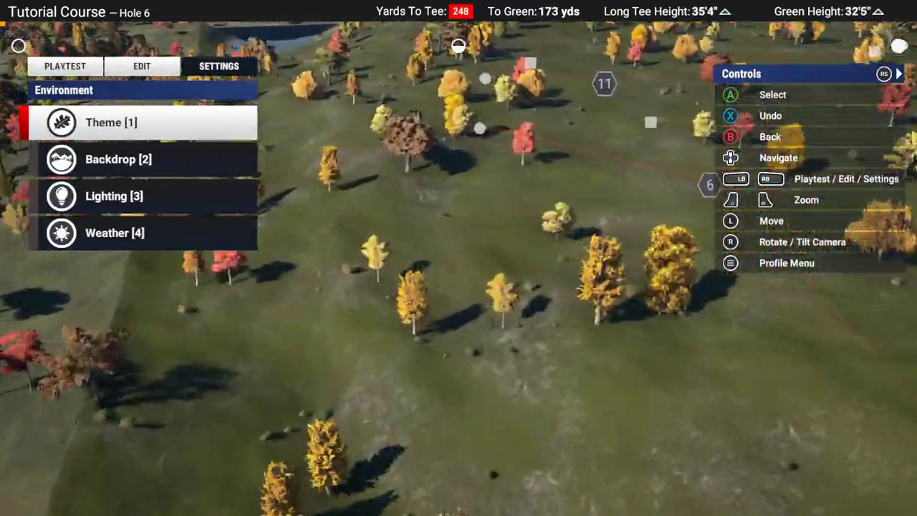
Try the Autumn theme on the course, followed by the Rustic theme.
key(Return)
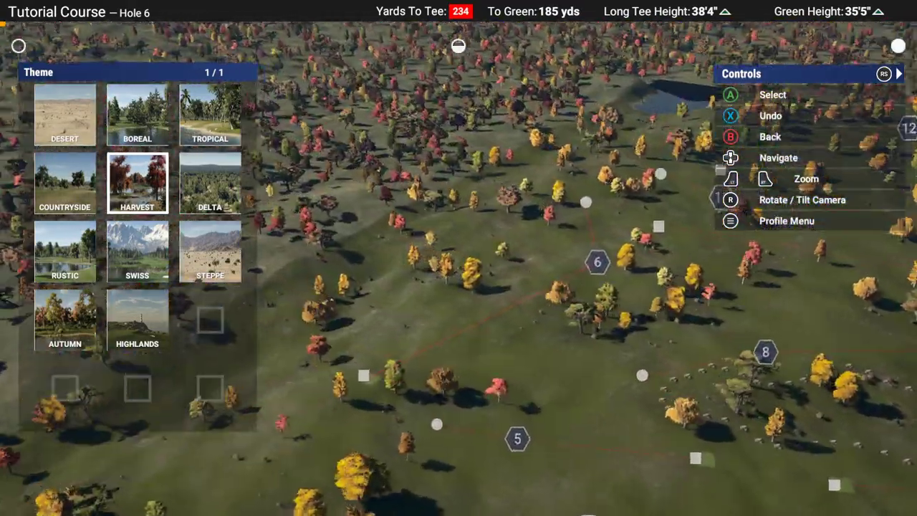
key(Right)
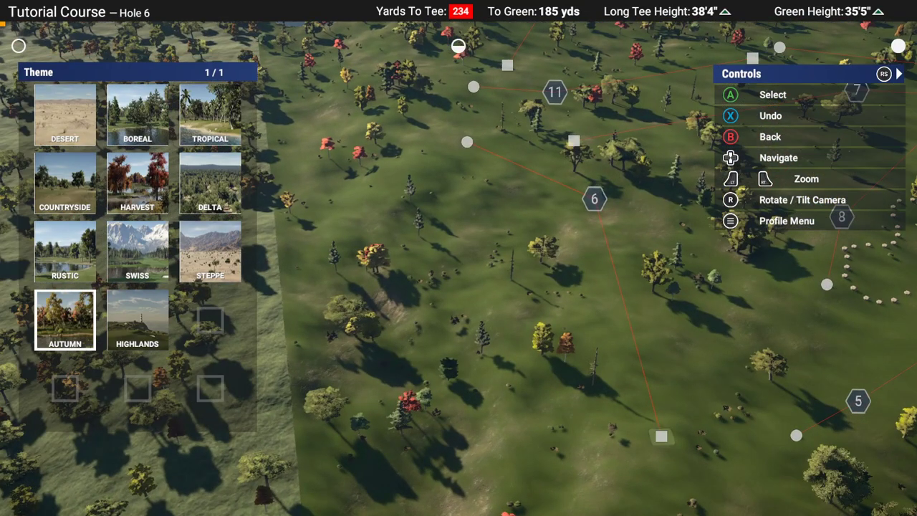
key(Escape)
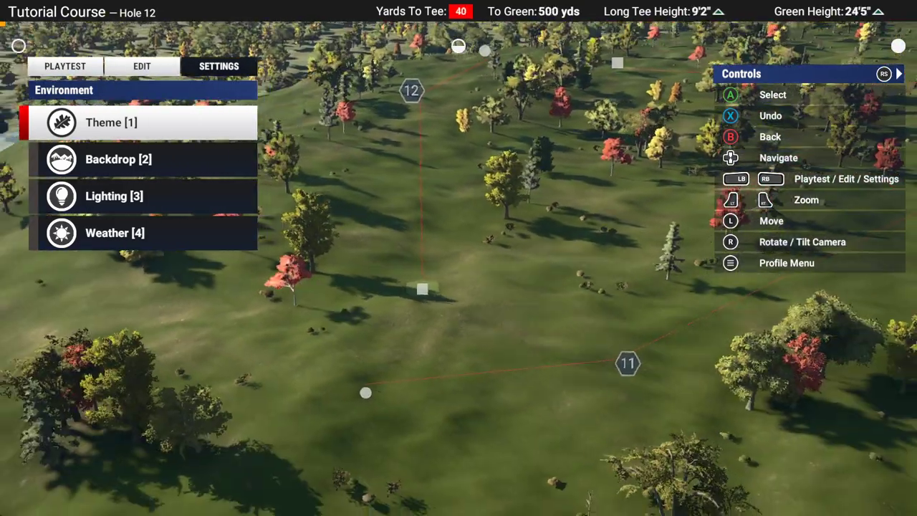
key(Return)
key(Right)
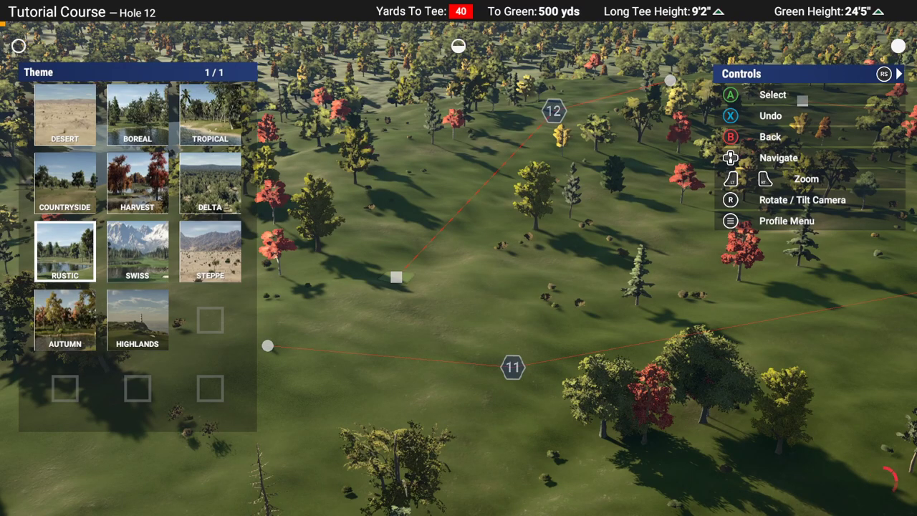
key(Escape)
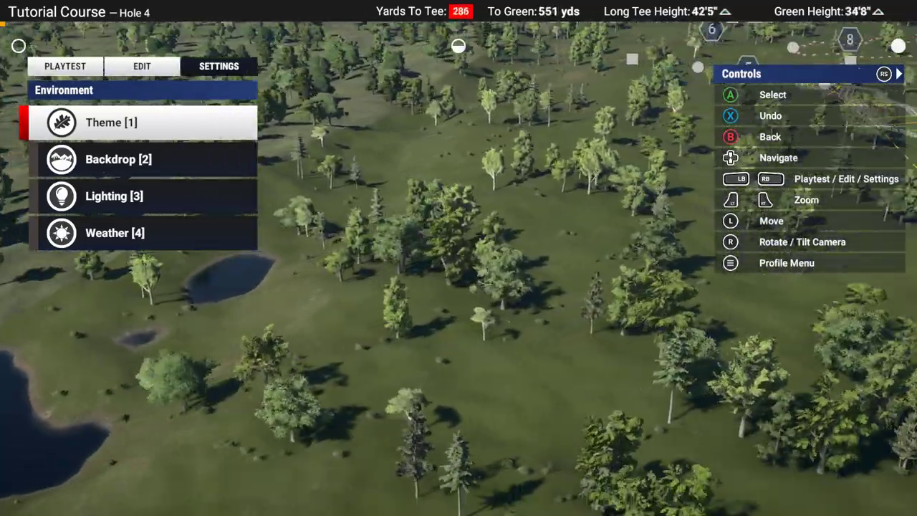
Try the Delta theme on the course, followed by the Highlands theme.
key(Return)
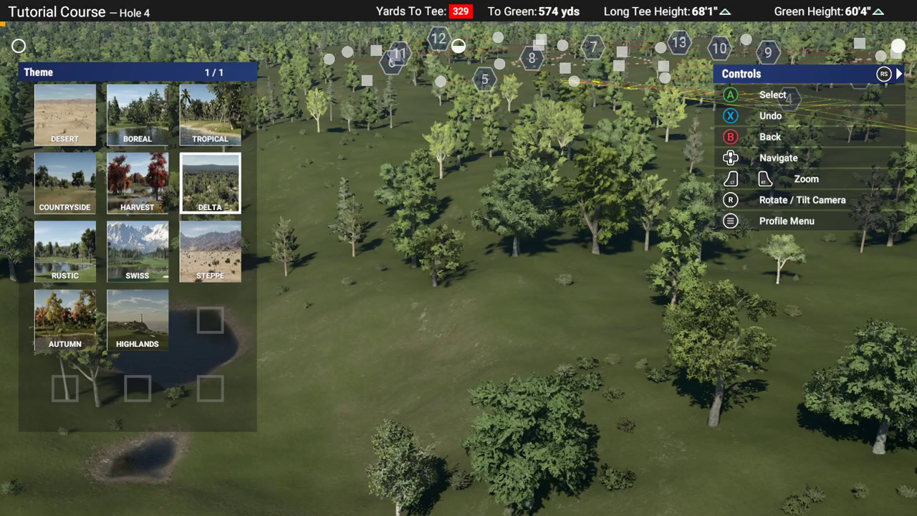
key(Down)
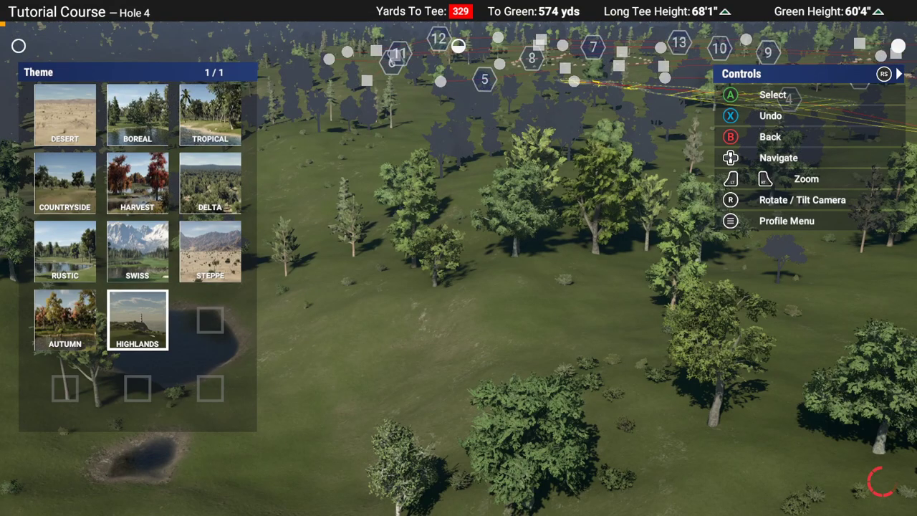
key(Escape)
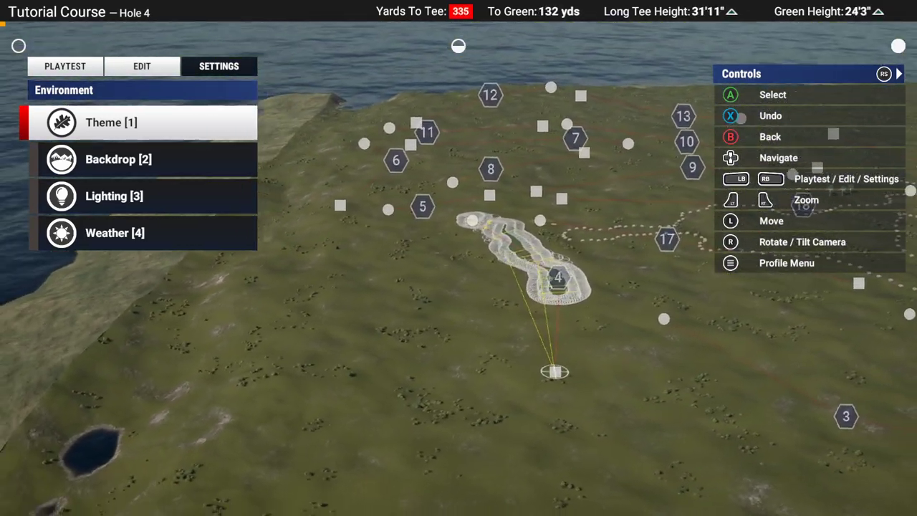
Change the course's environment theme to Steppe.
key(Return)
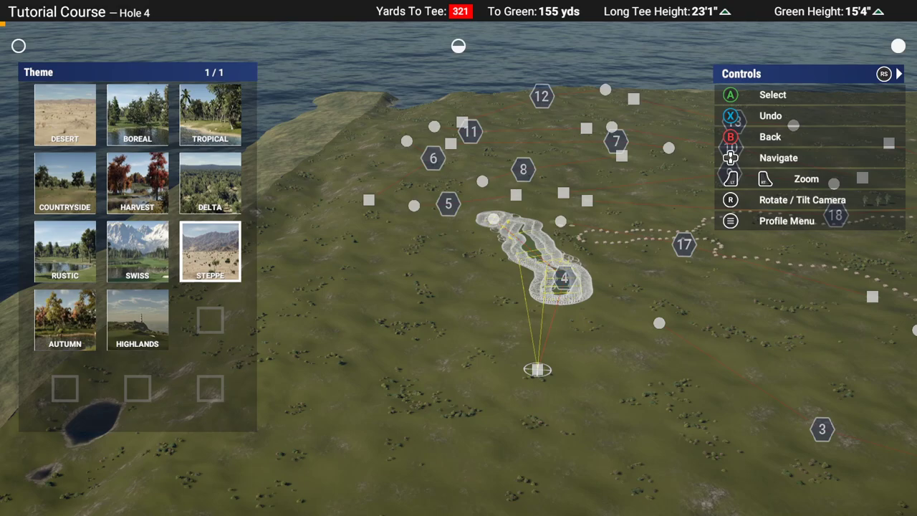
key(Return)
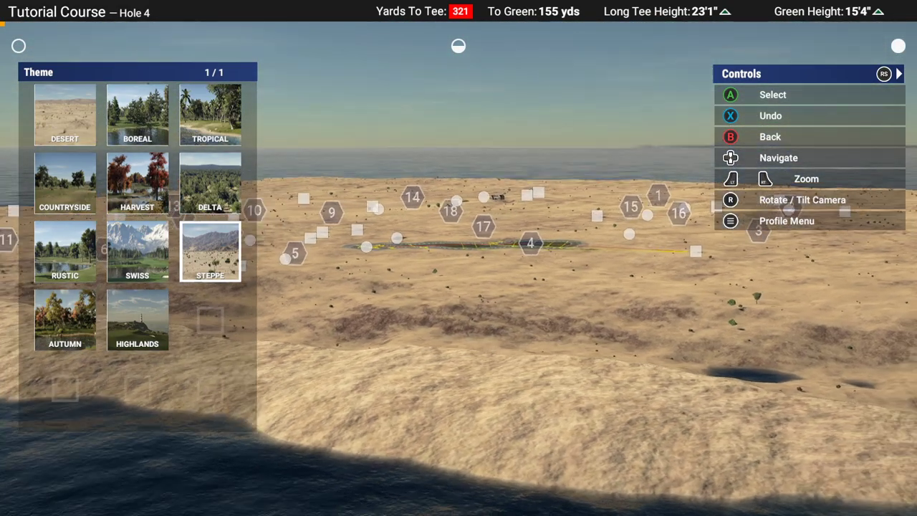
key(Escape)
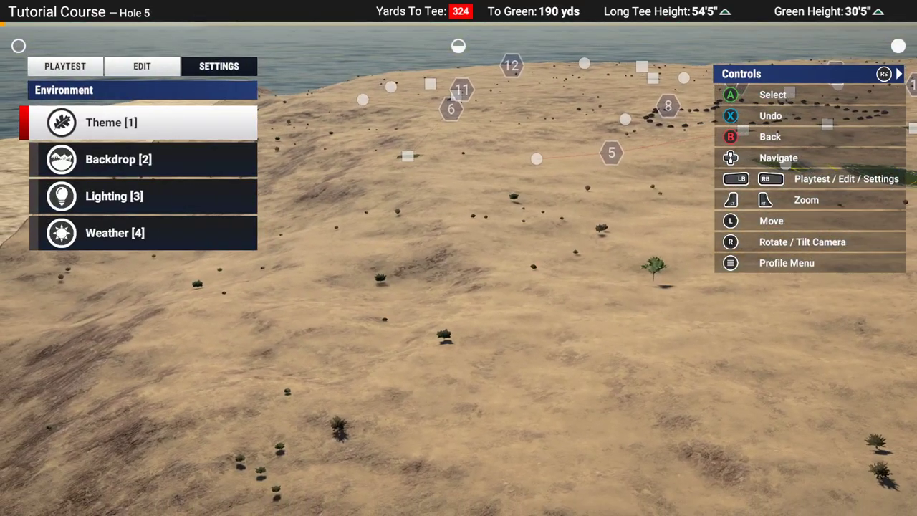
Change the course's environment theme to Delta.
key(Return)
key(Left)
key(Up)
key(Right)
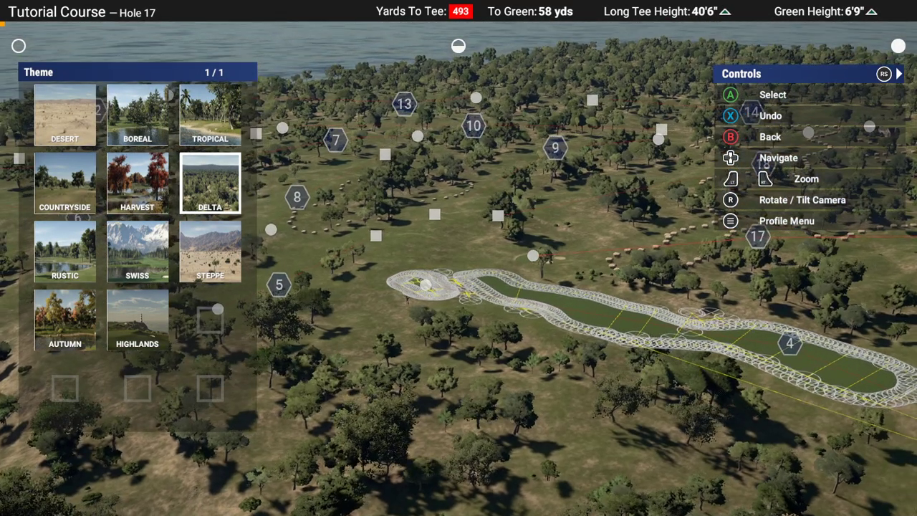
key(Escape)
Set the light's inclination to 29.0°, leaving its time of day and orientation alone.
key(Down)
key(Down)
key(Return)
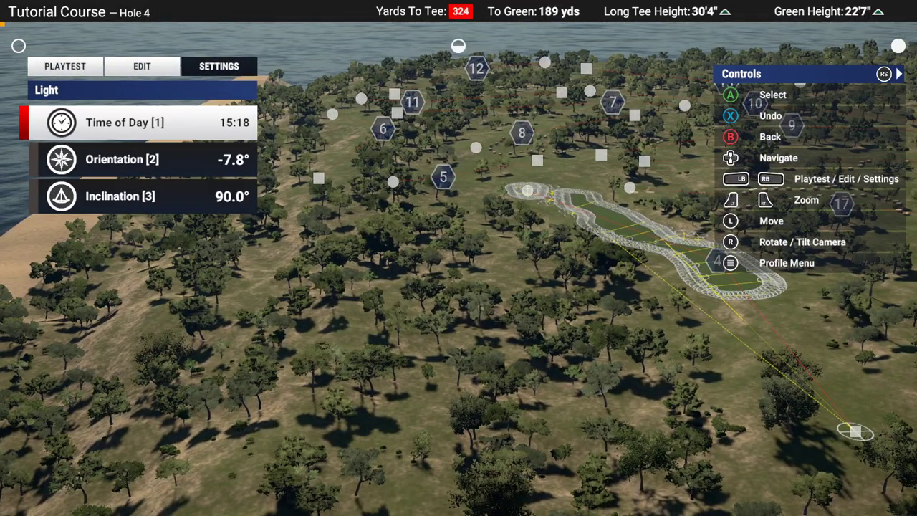
key(Escape)
key(Return)
key(Down)
key(Down)
key(Return)
key(Left)
key(Left)
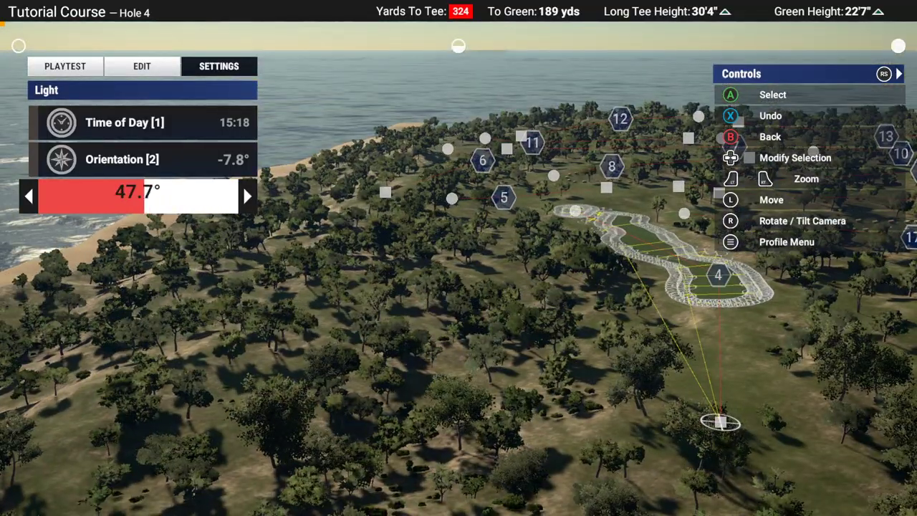
key(Left)
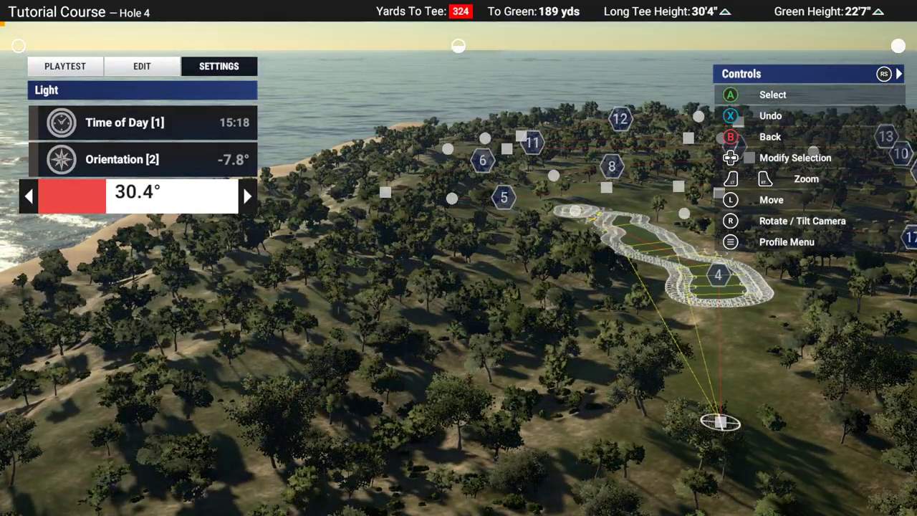
key(Return)
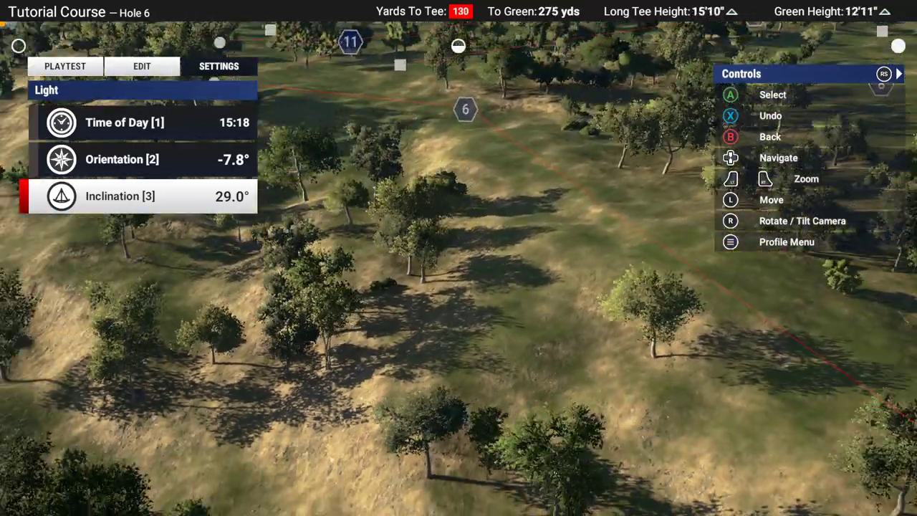
Switch from the lighting settings to sculpting the land and bring up the Landscape Raise brushes.
key(Escape)
key(Escape)
key(e)
key(q)
key(Up)
key(Up)
key(Up)
key(Return)
key(Down)
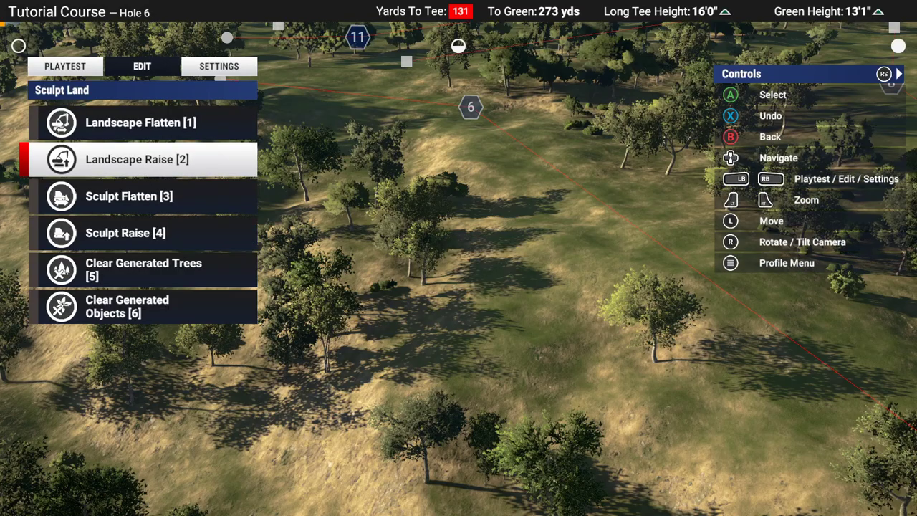
key(Return)
Pick the elongated, soft-edged wavy diagonal brush for Landscape Raise.
key(Left)
key(Left)
key(Up)
key(Down)
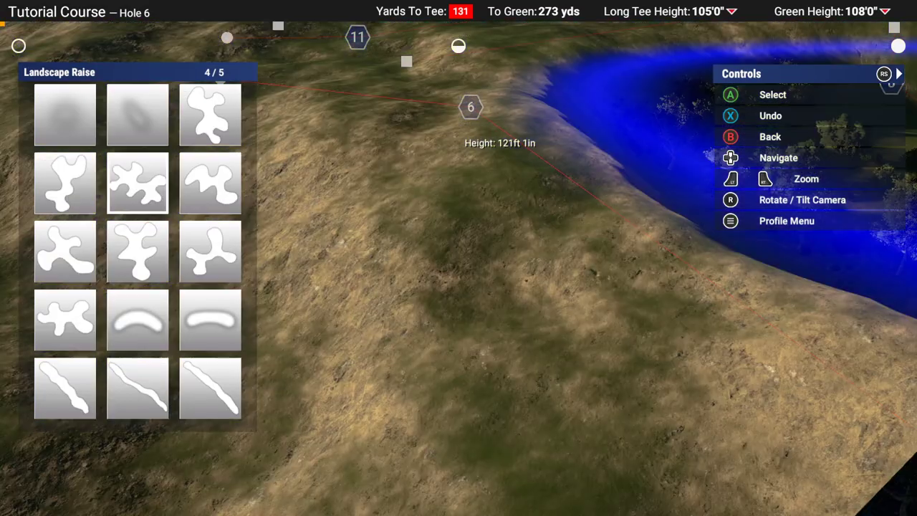
key(Left)
key(Left)
key(Down)
key(Down)
key(Return)
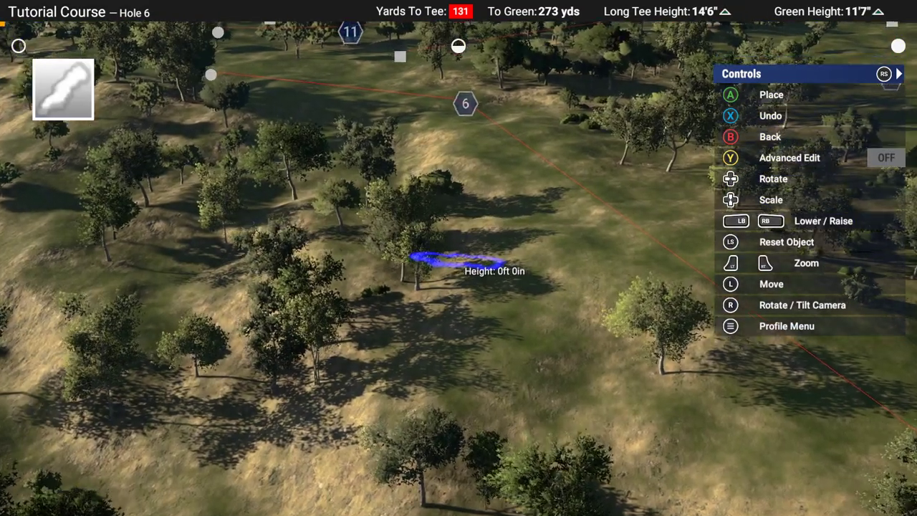
Try sinking a hollow beside hole 6's line with the wavy brush at a height of -8ft 4in, and undo the sculpting.
key(Right)
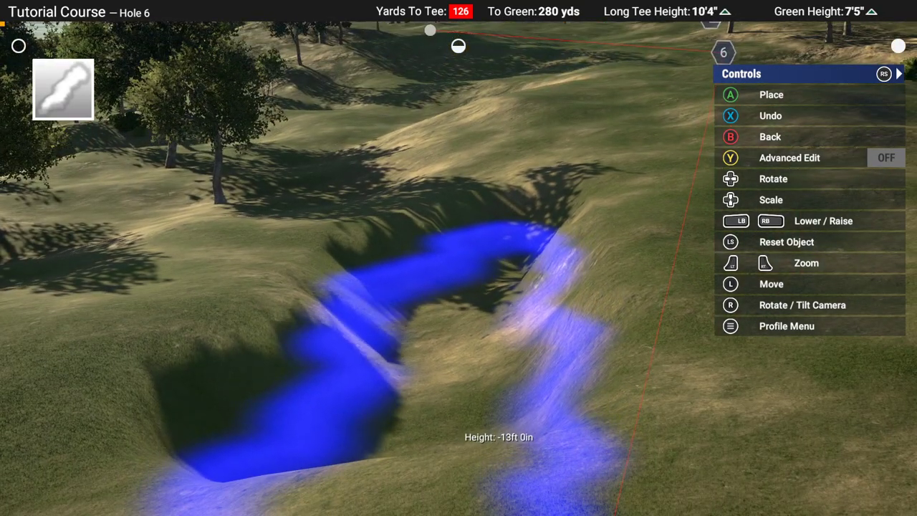
key(e)
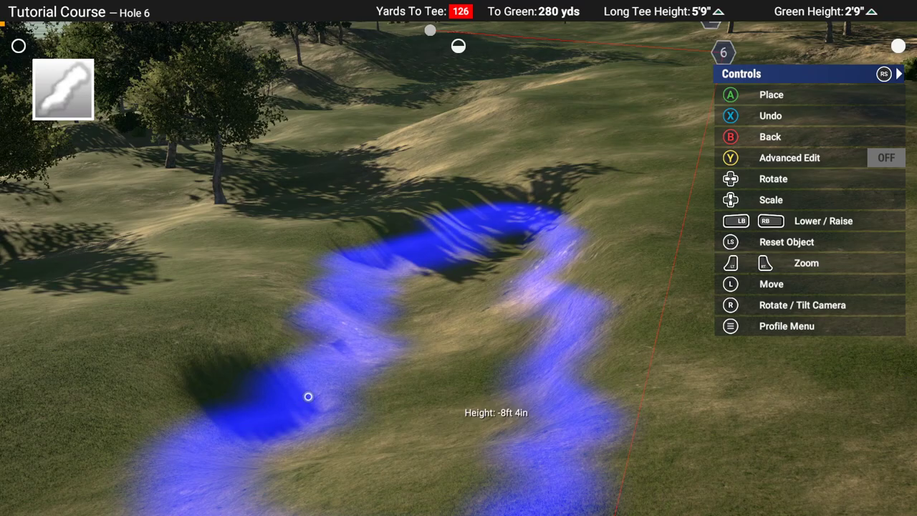
key(Return)
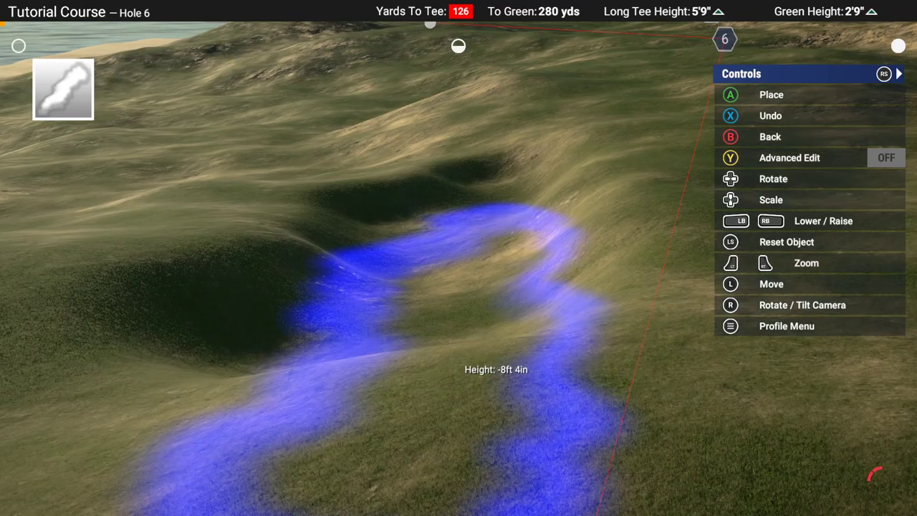
key(Escape)
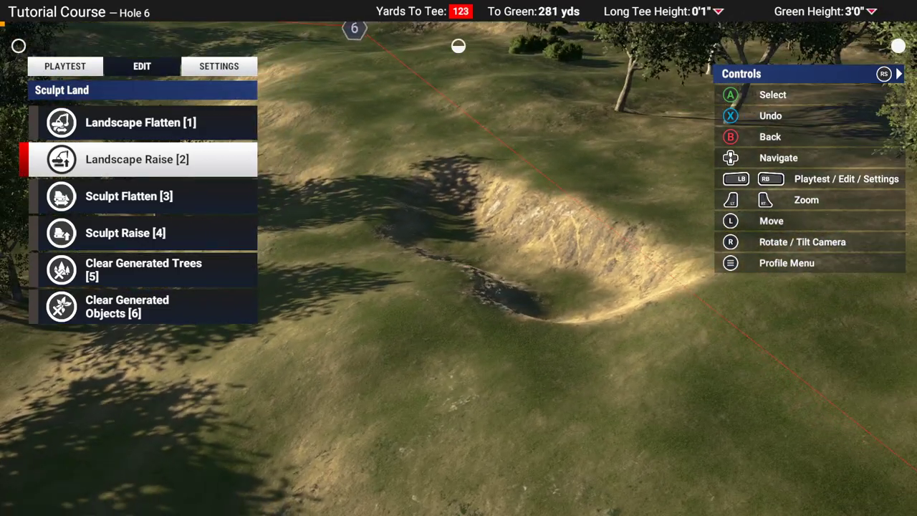
key(ctrl+z)
key(ctrl+z)
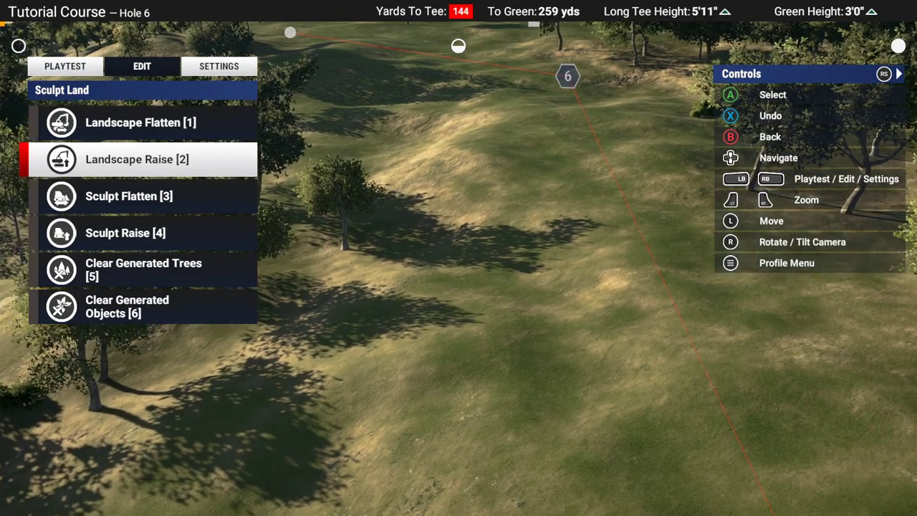
key(Return)
key(Return)
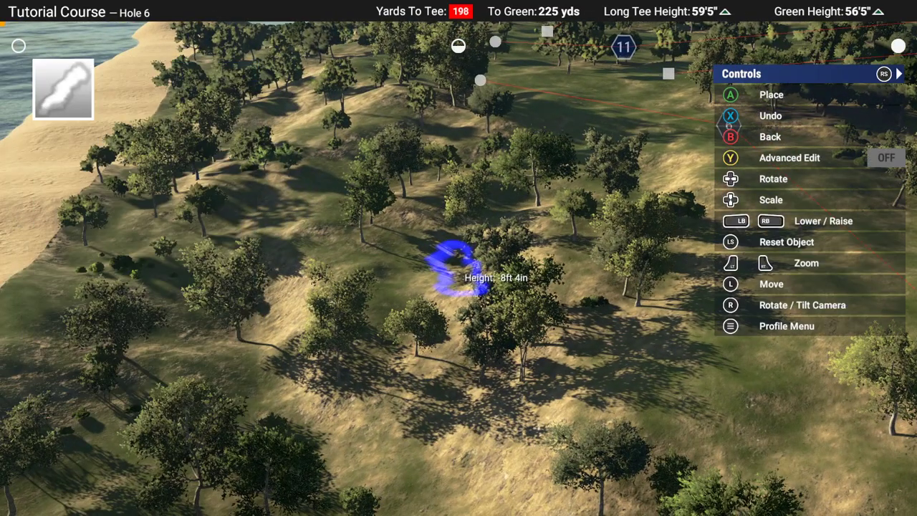
key(Up)
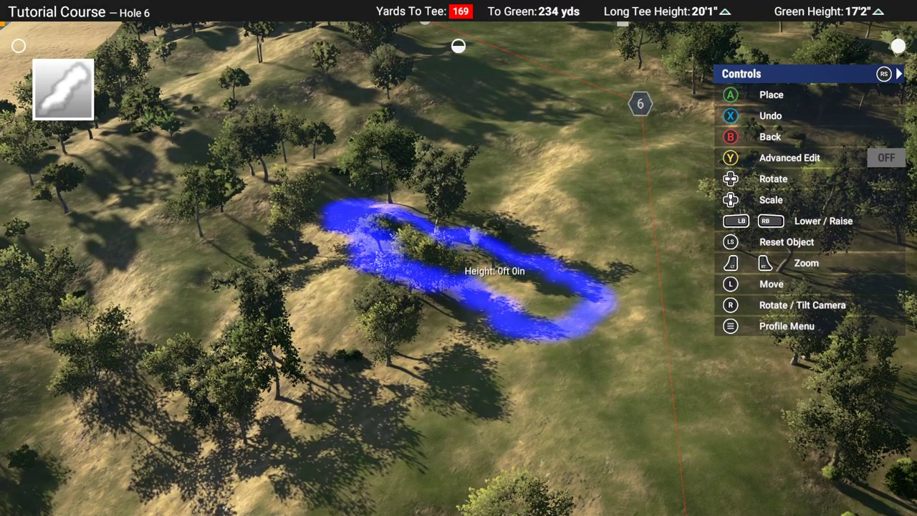
key(Escape)
key(Escape)
Place a chain of Measure points along the slope beside hole 6 to mark out the edge for sculpting.
key(Down)
key(Down)
key(Down)
key(Down)
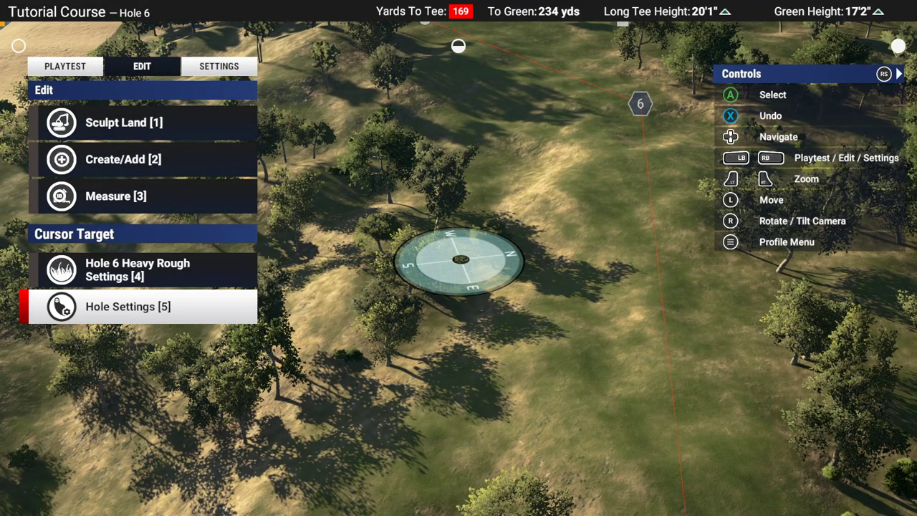
key(Return)
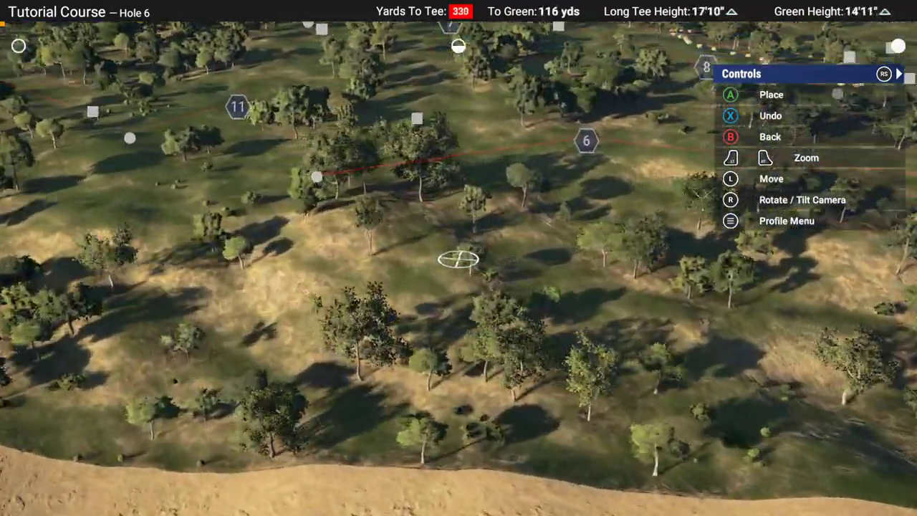
key(Return)
key(Return)
key(Return)
key(Return)
key(Return)
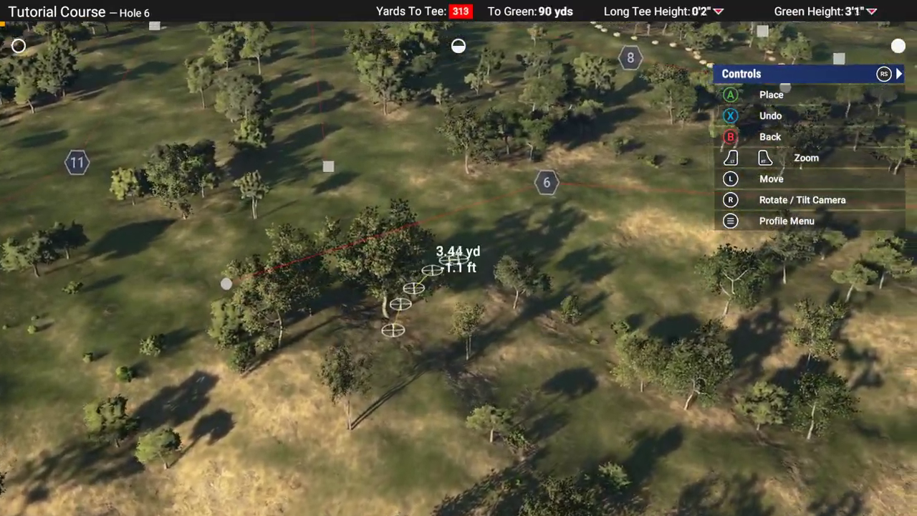
key(Return)
key(Return)
key(Return)
key(Return)
key(Return)
key(Return)
key(Return)
key(Return)
key(Return)
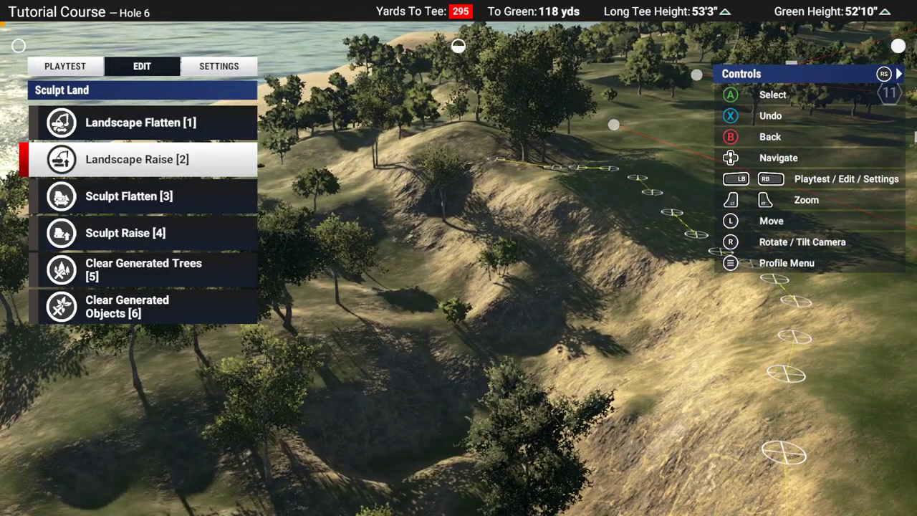
Preview the Landscape Raise brush with scattered round spots over the sunken ground beside the measured line.
key(Return)
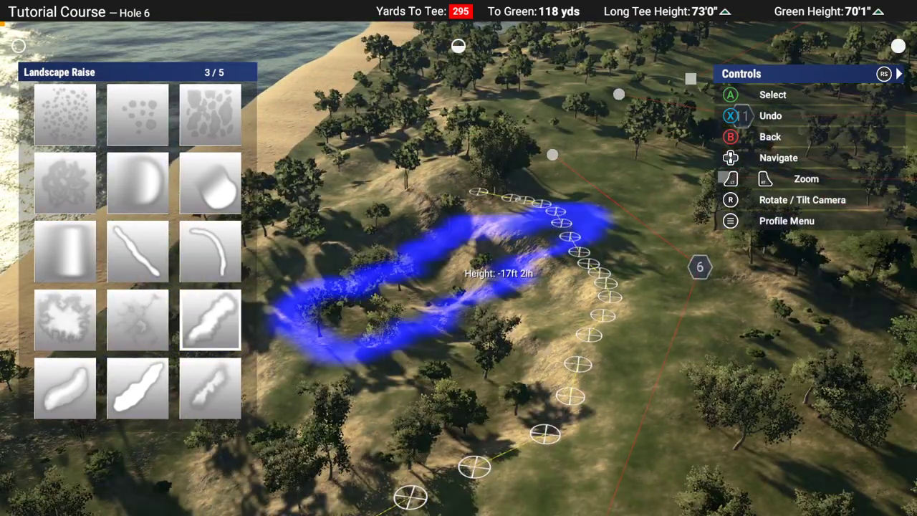
key(Up)
key(Up)
key(Up)
key(Left)
key(Escape)
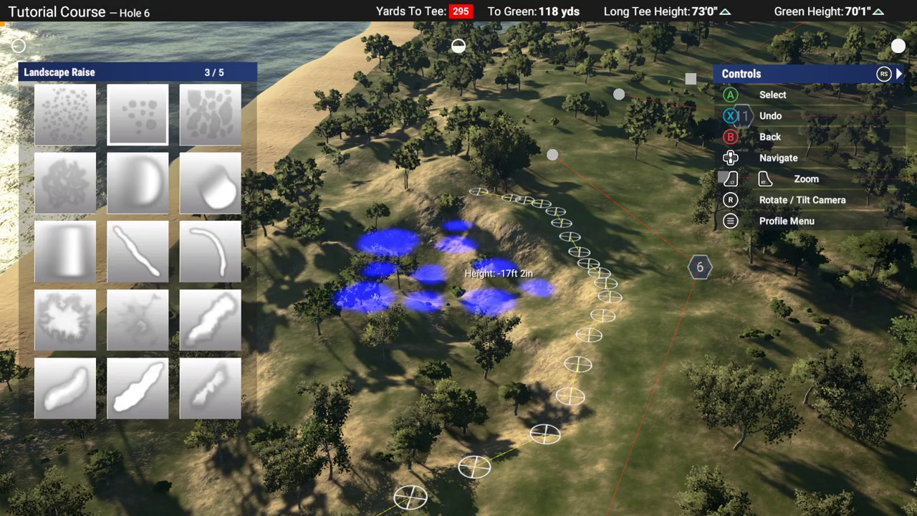
Enlarge the wavy Landscape Raise brush and lower it to -4ft 7in beside the far end of the measured line.
key(Return)
scroll(459, 269, up, 5)
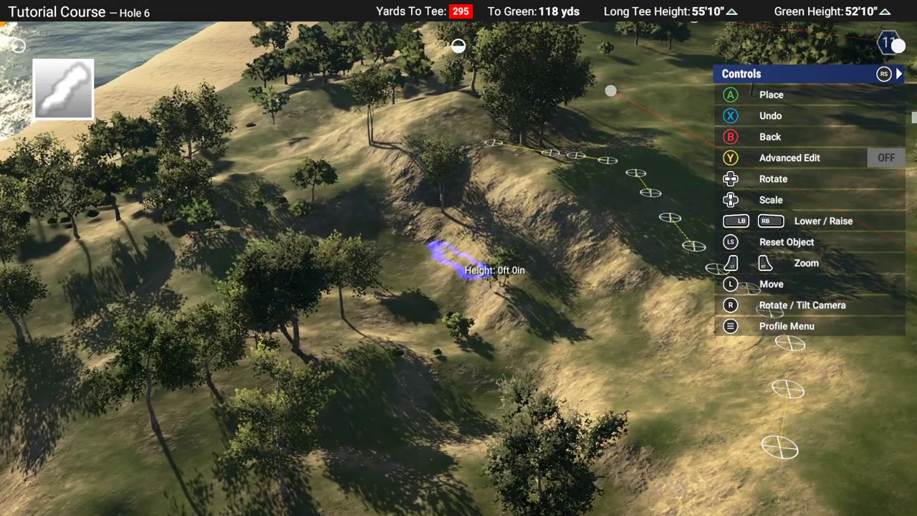
key(Up)
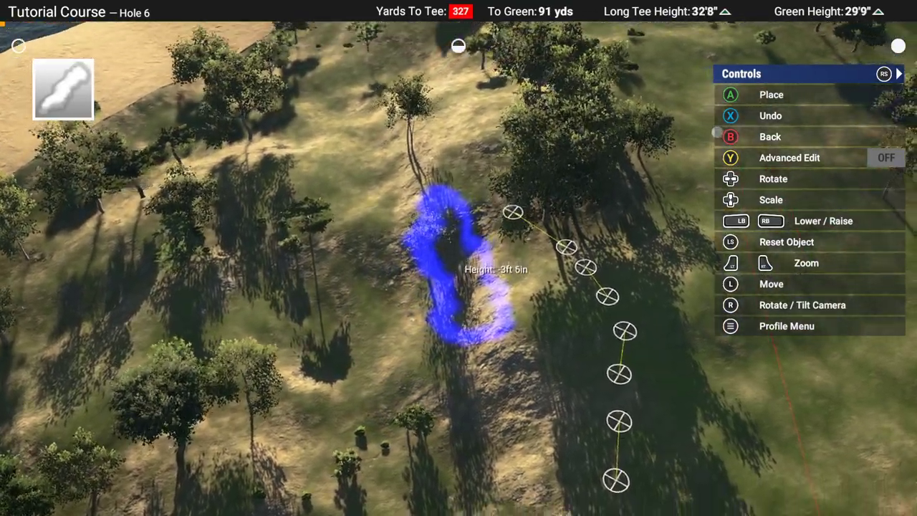
scroll(458, 268, up, 3)
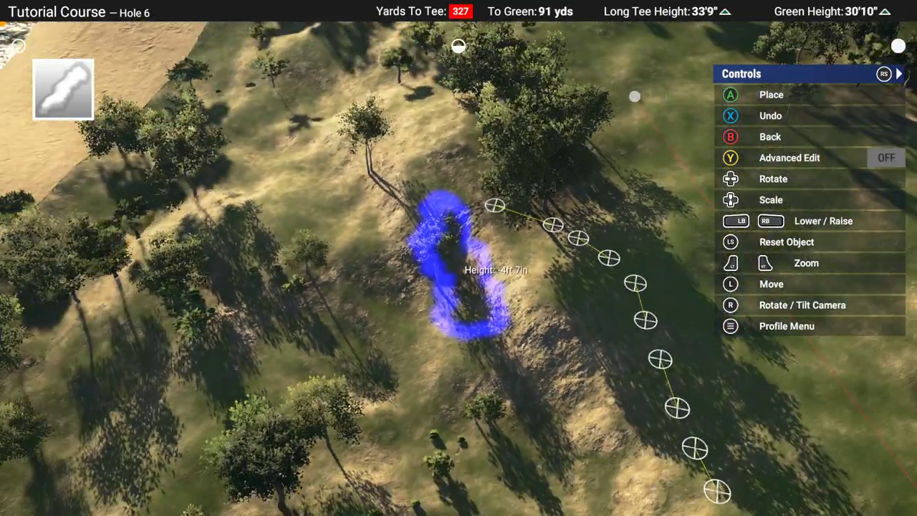